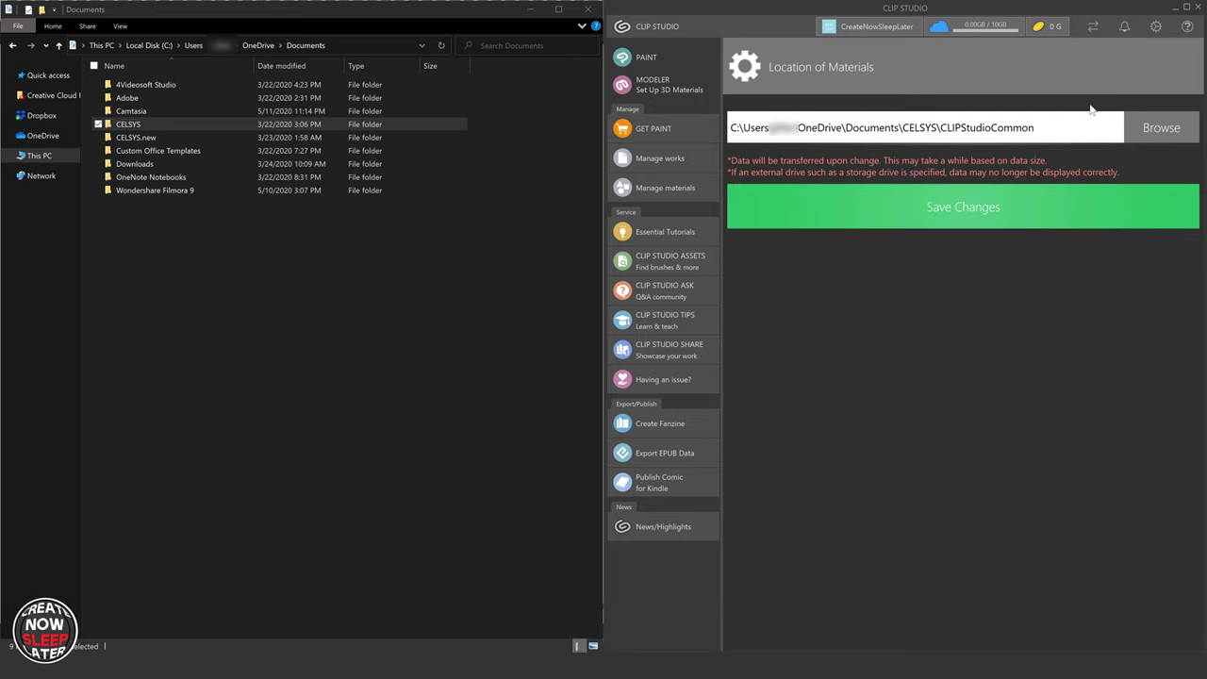
left_click(1156, 27)
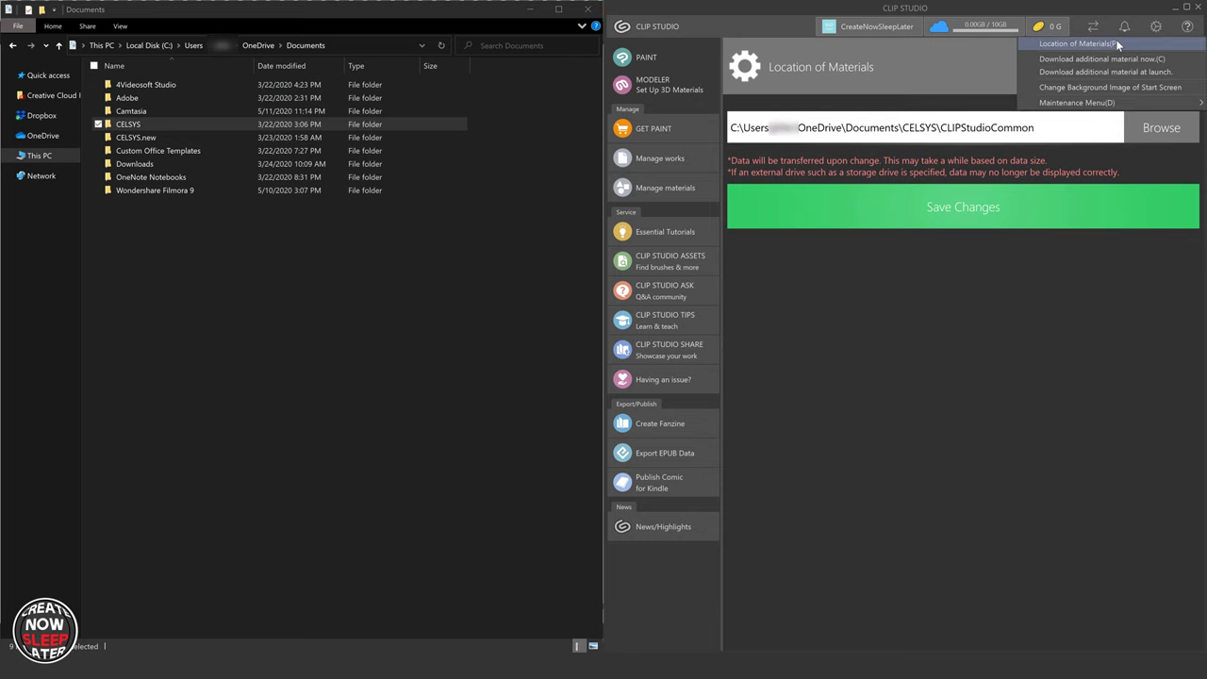
left_click(1115, 43)
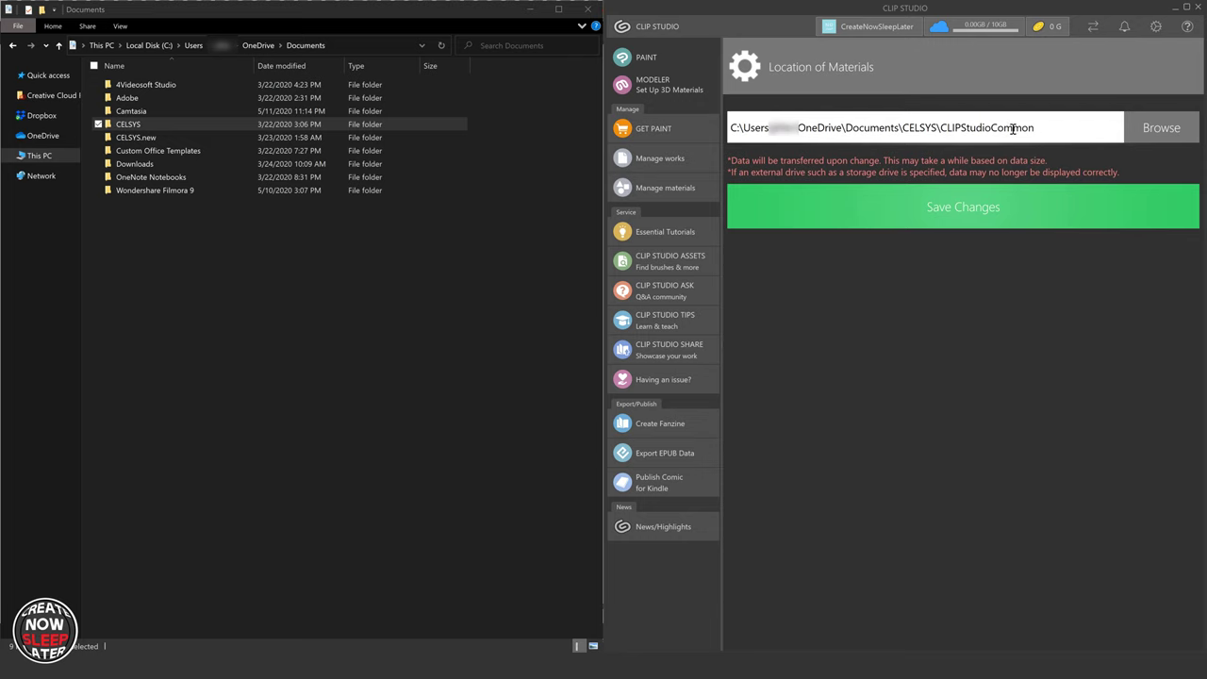
left_click(430, 10)
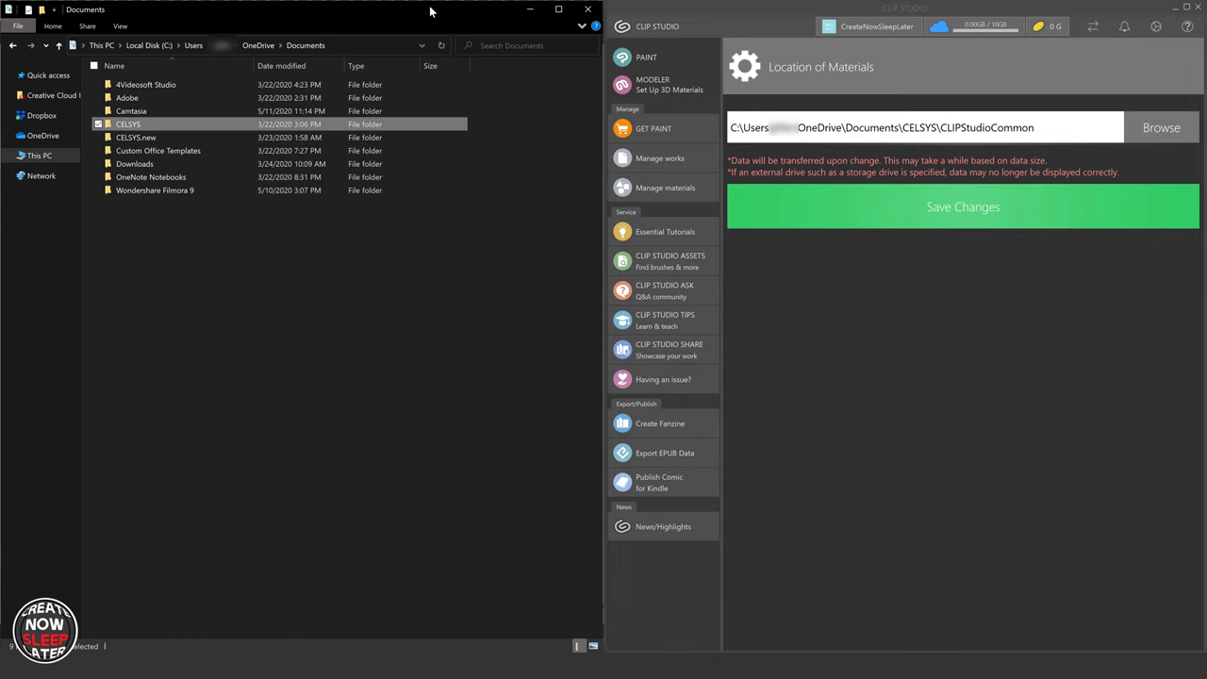
left_click(149, 140)
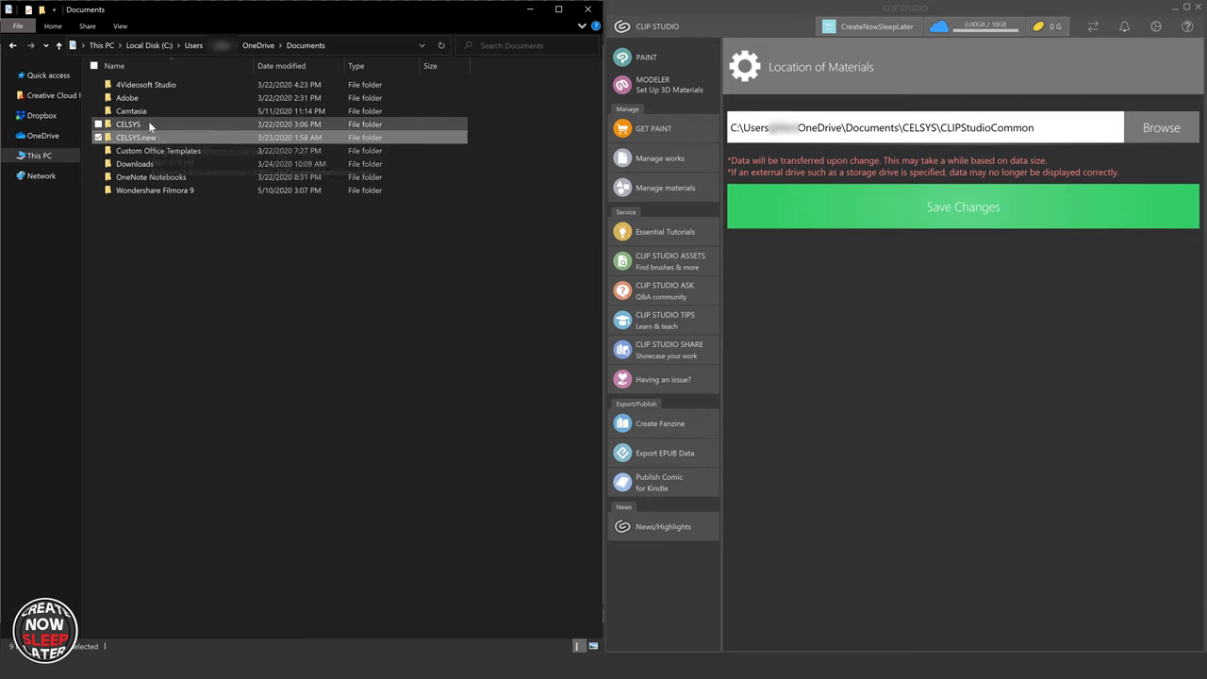
left_click(149, 123)
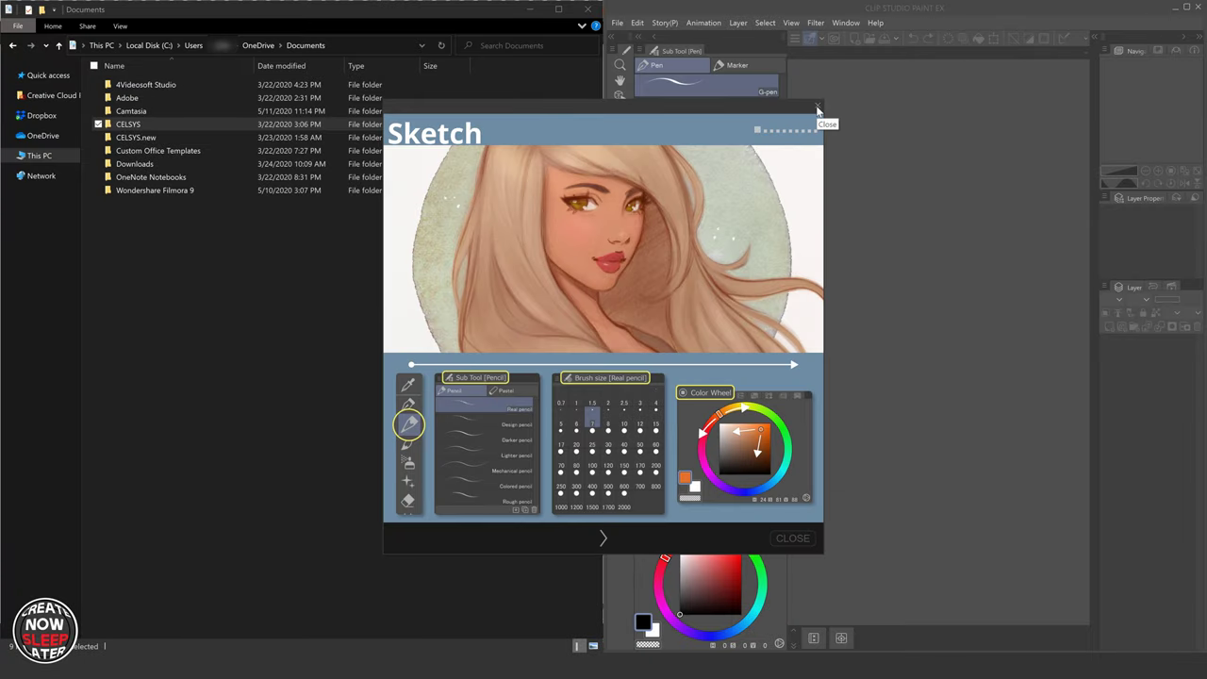
- Close the Sketch introduction and browse the default Tapered Pen, watercolor brush, pen and pencil sub tools
left_click(818, 111)
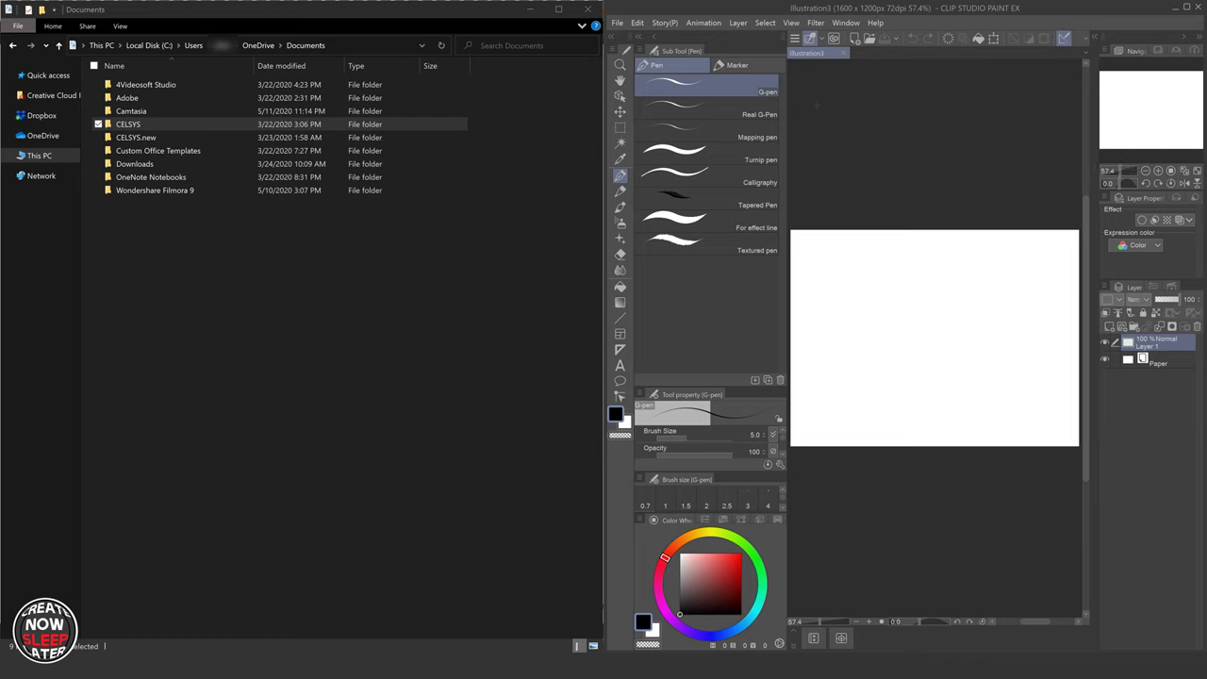
left_click(728, 195)
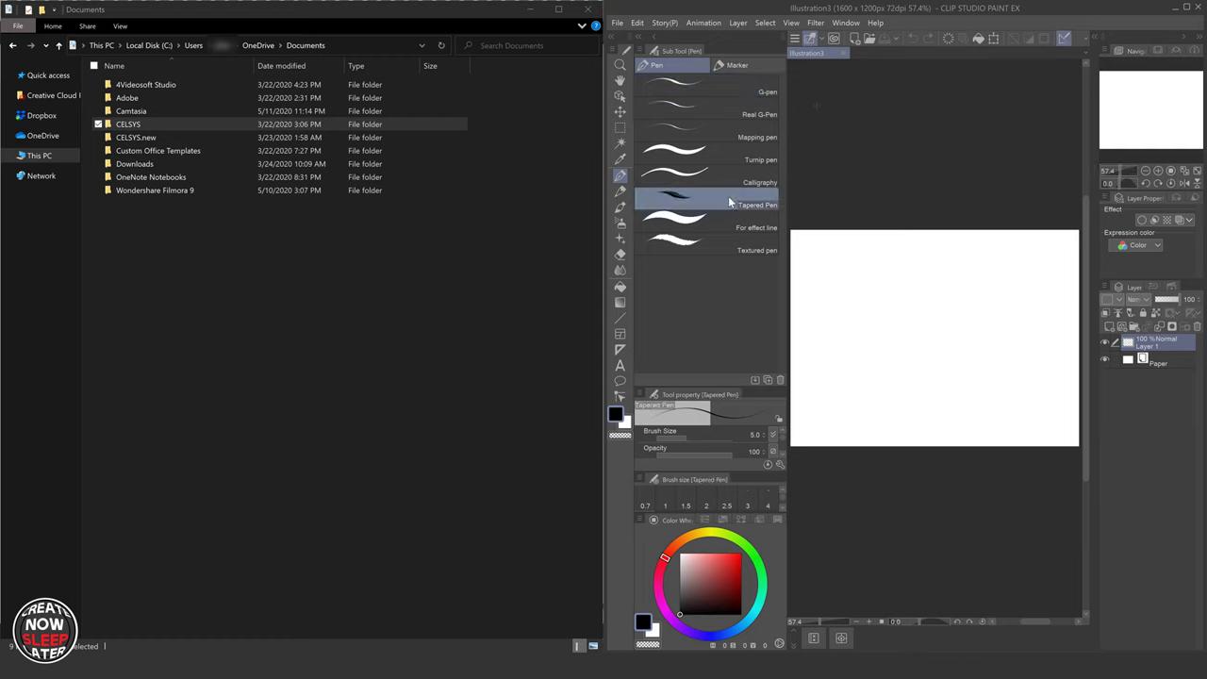
left_click(621, 192)
left_click(619, 176)
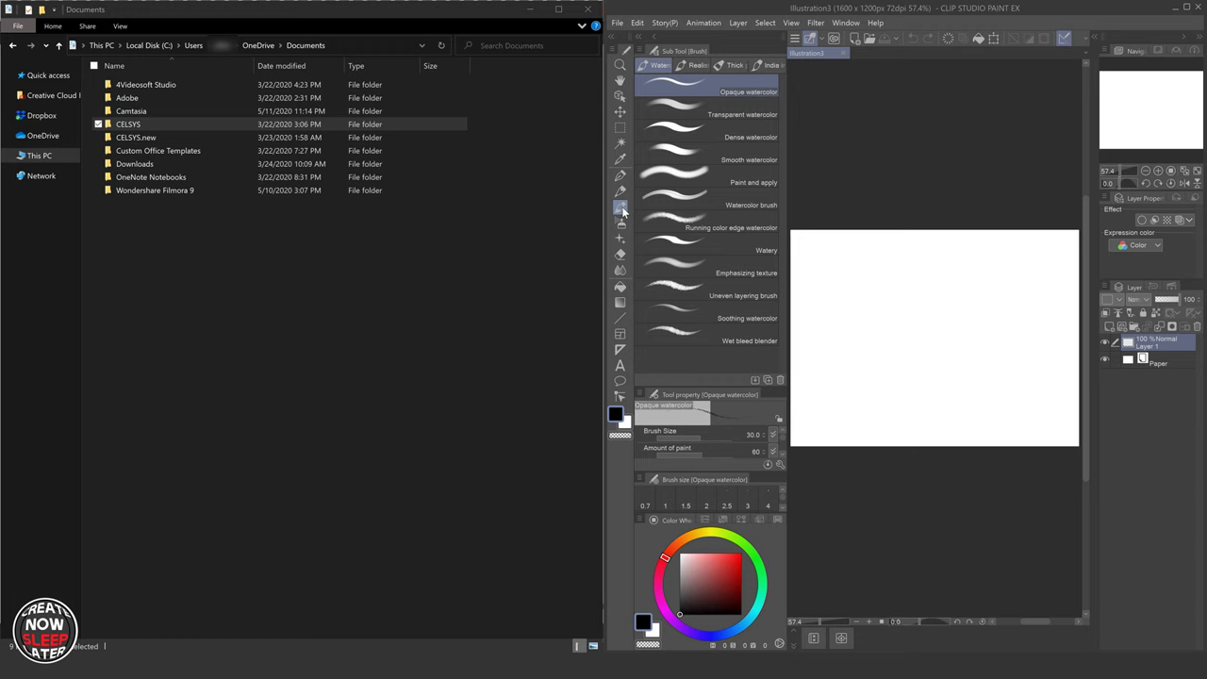
left_click(620, 191)
left_click(617, 22)
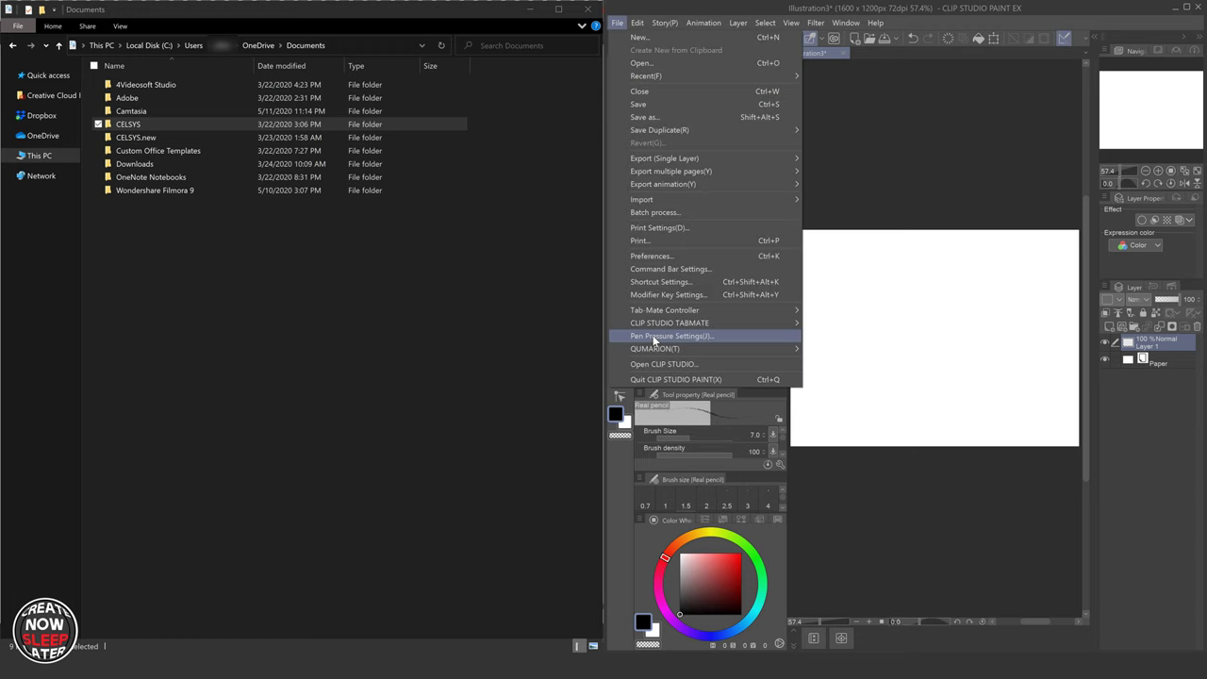
- Look over the Shortcut Settings and Workspace options, then quit without saving Illustration3
left_click(655, 282)
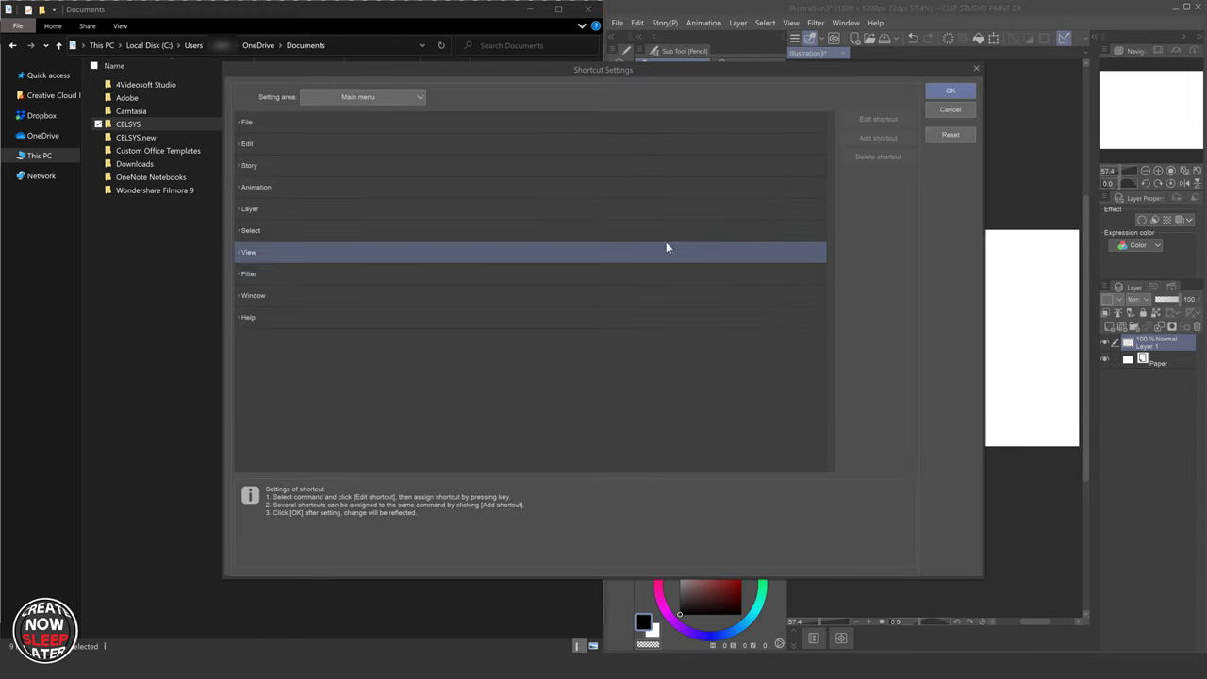
left_click(976, 68)
left_click(845, 22)
mouse_move(853, 54)
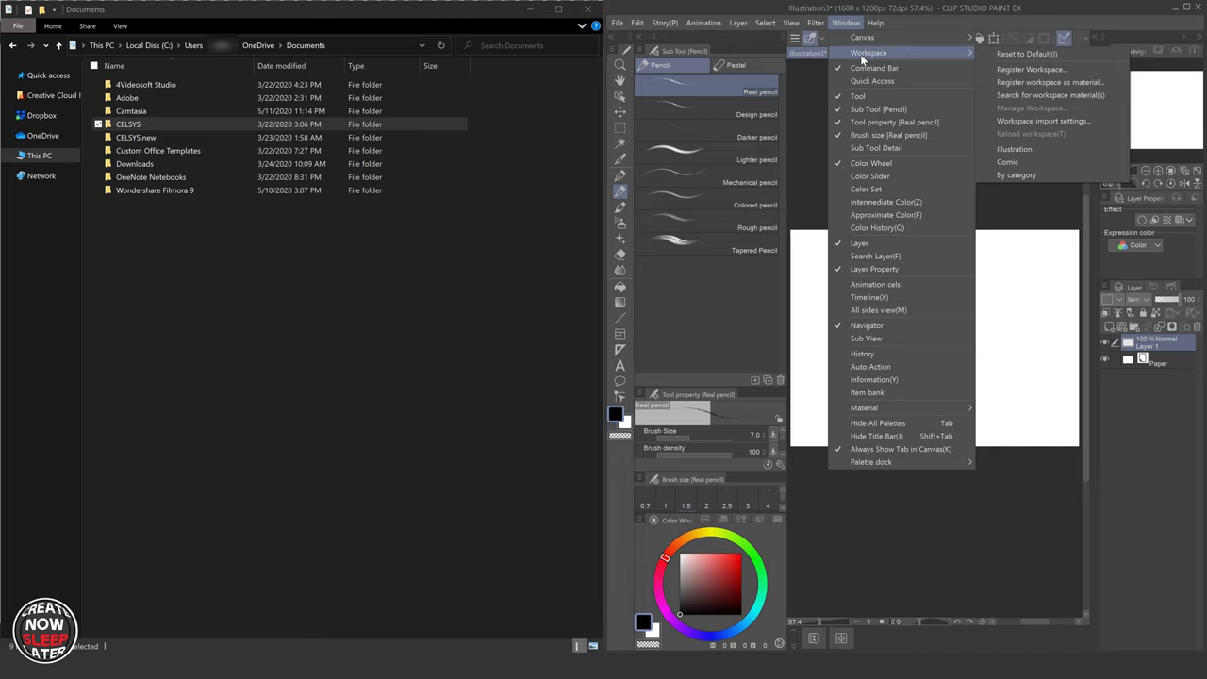
left_click(954, 23)
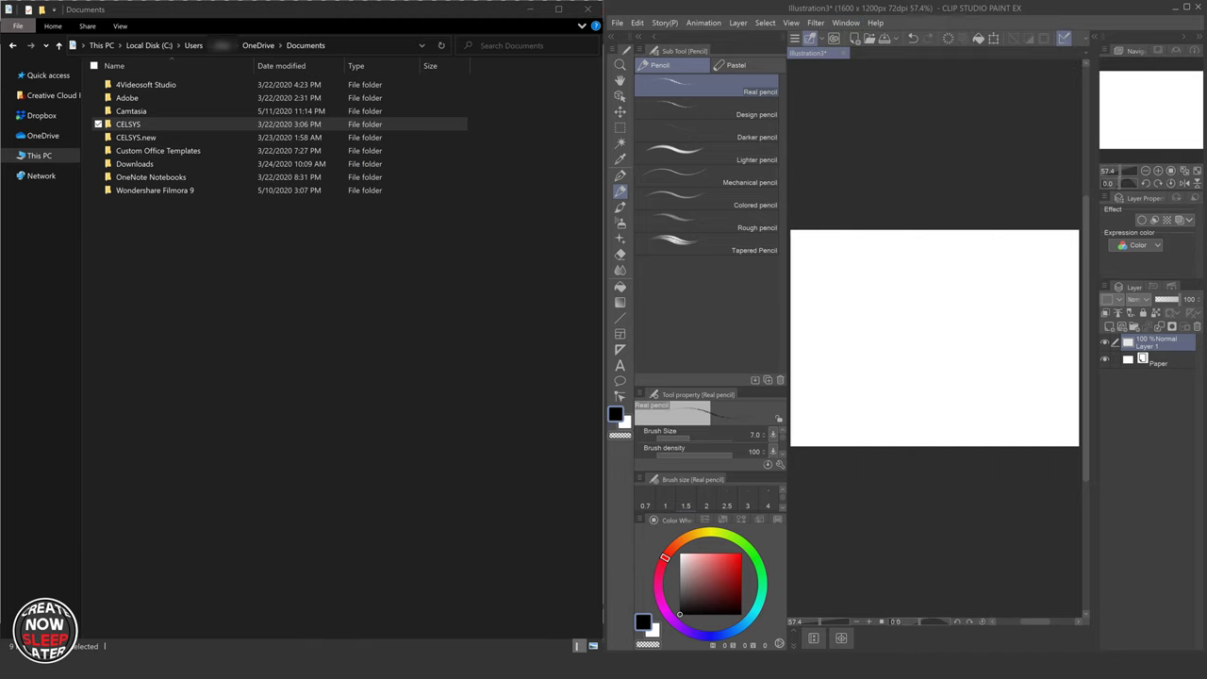
left_click(1201, 7)
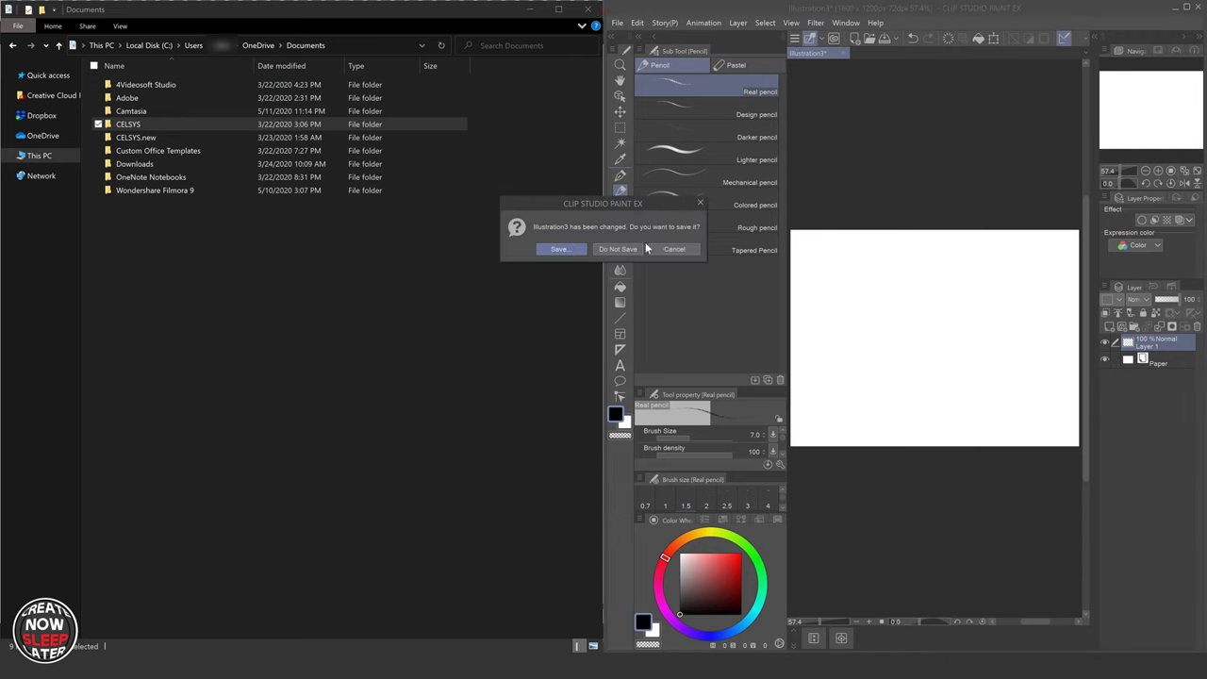
left_click(634, 247)
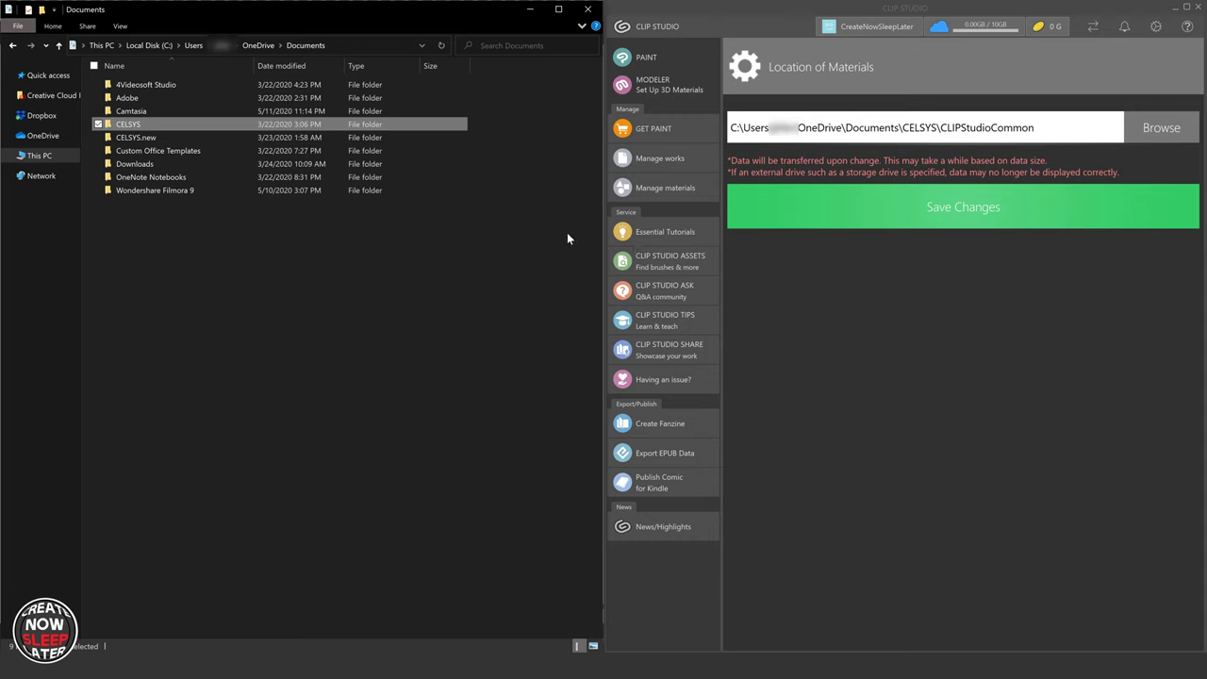
- Rename the original CELSYS folder to CELSYS.old
right_click(147, 124)
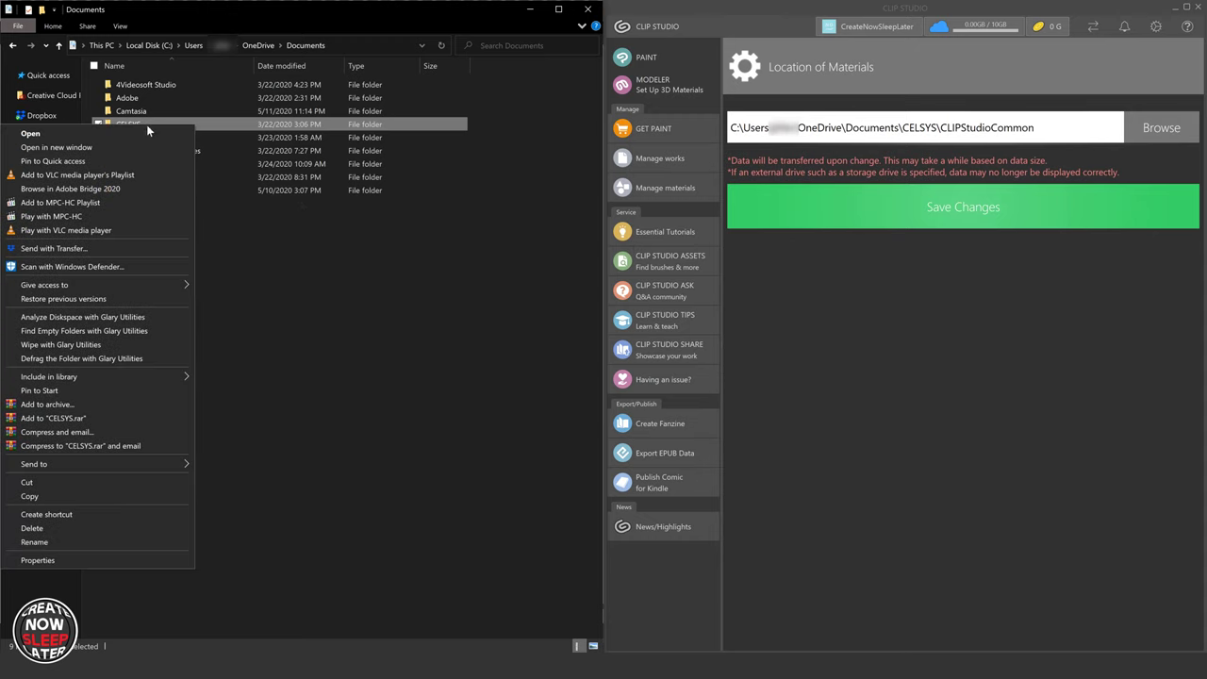
left_click(143, 537)
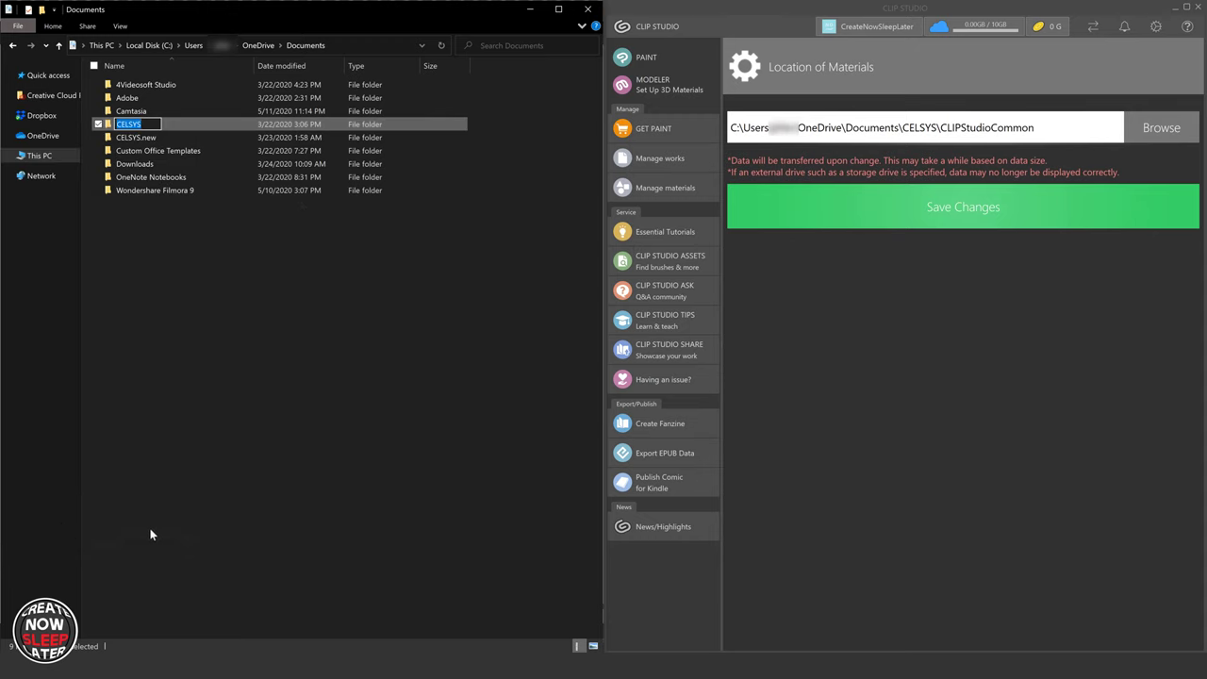
key("End")
type(".old")
key("Return")
- Rename the CELSYS.new folder to CELSYS by removing the .new suffix
right_click(149, 130)
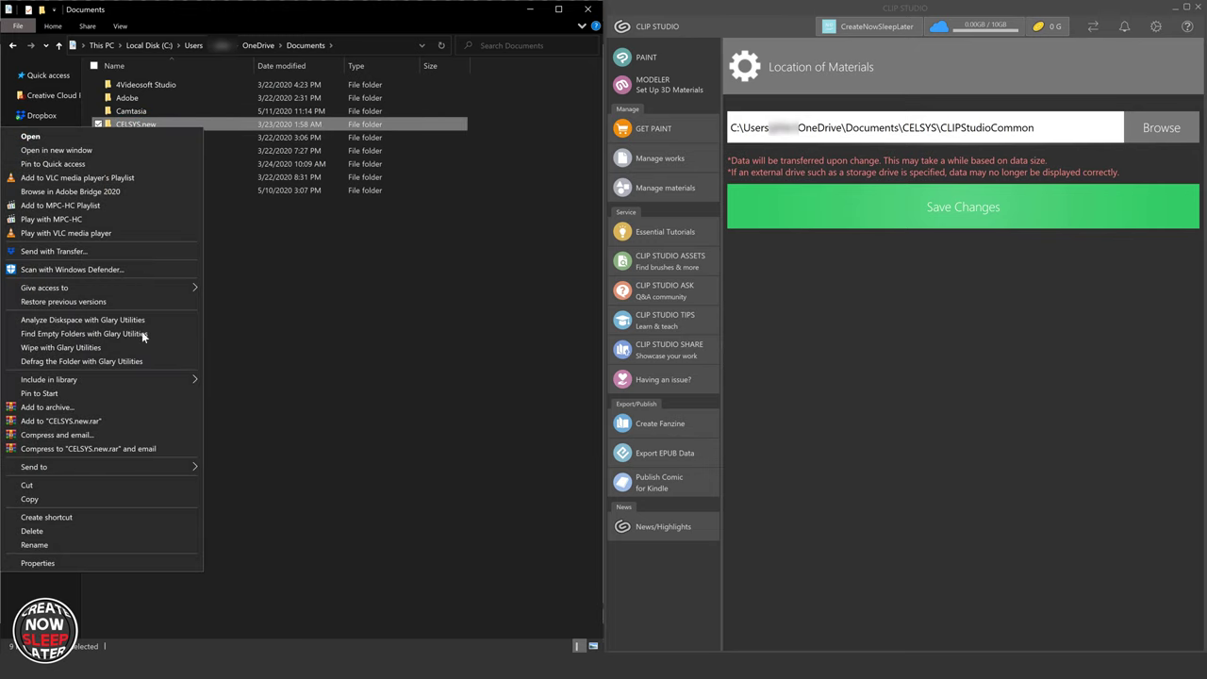
left_click(124, 542)
key("End")
key("BackSpace")
key("BackSpace")
key("BackSpace")
key("BackSpace")
key("Return")
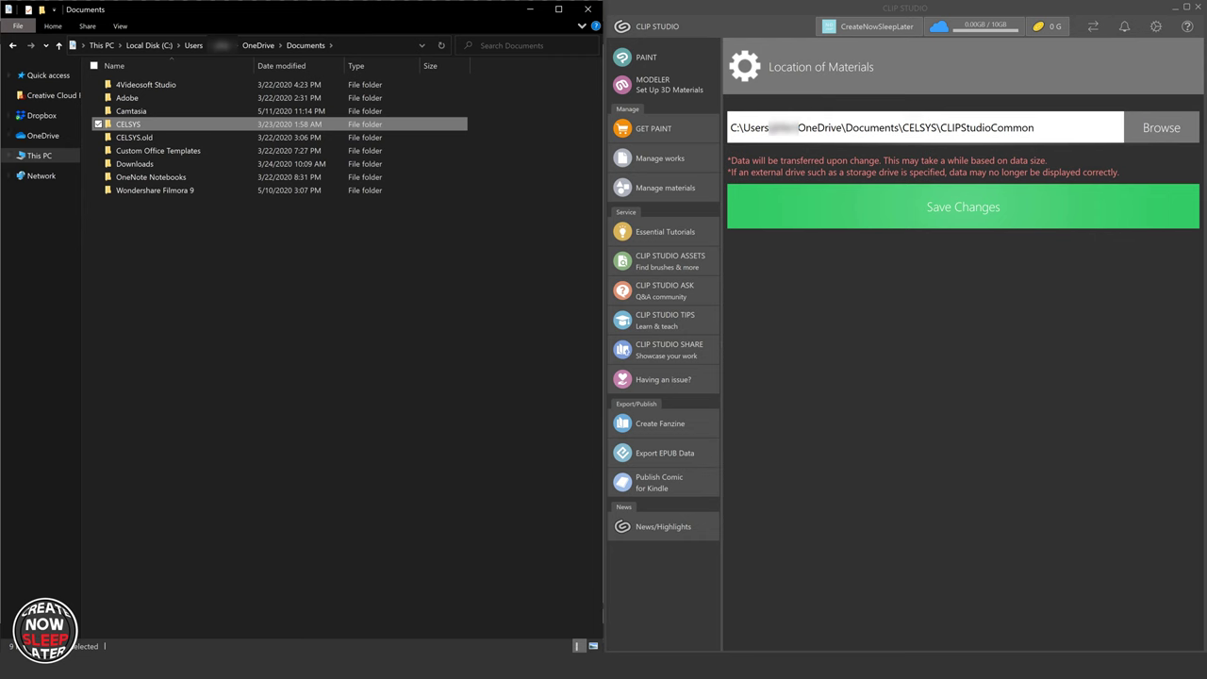
key("super")
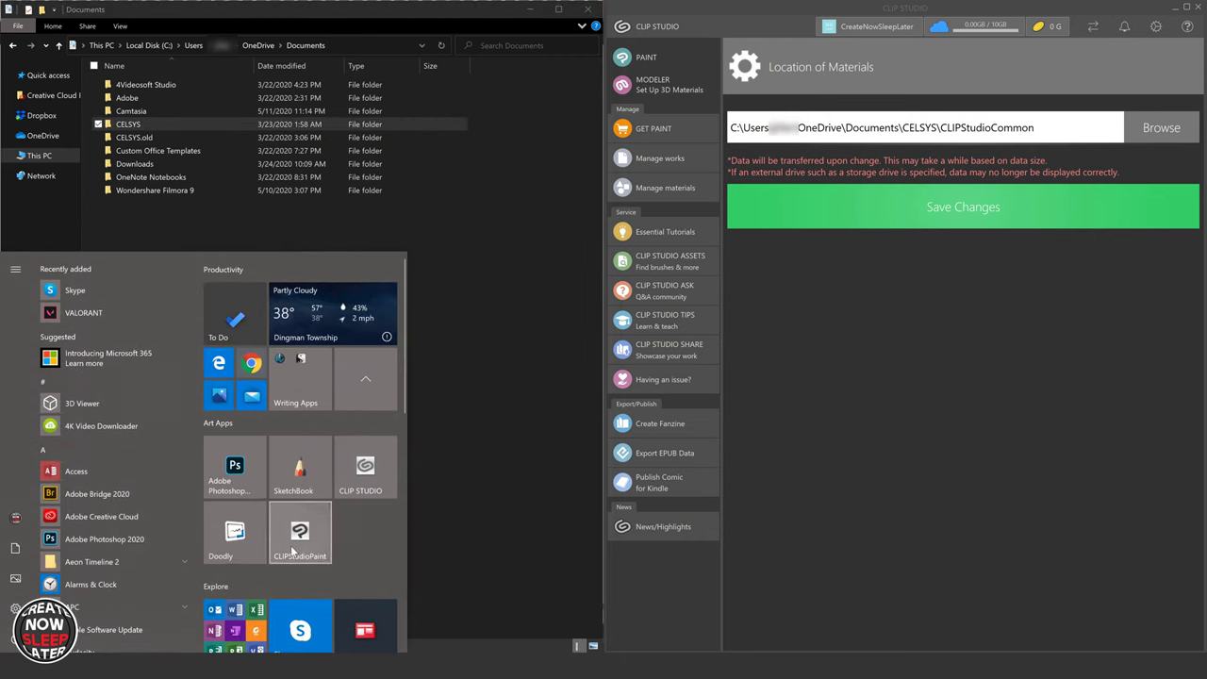
- Relaunch Clip Studio Paint from the CLIPStudioPaint Start menu tile
left_click(291, 545)
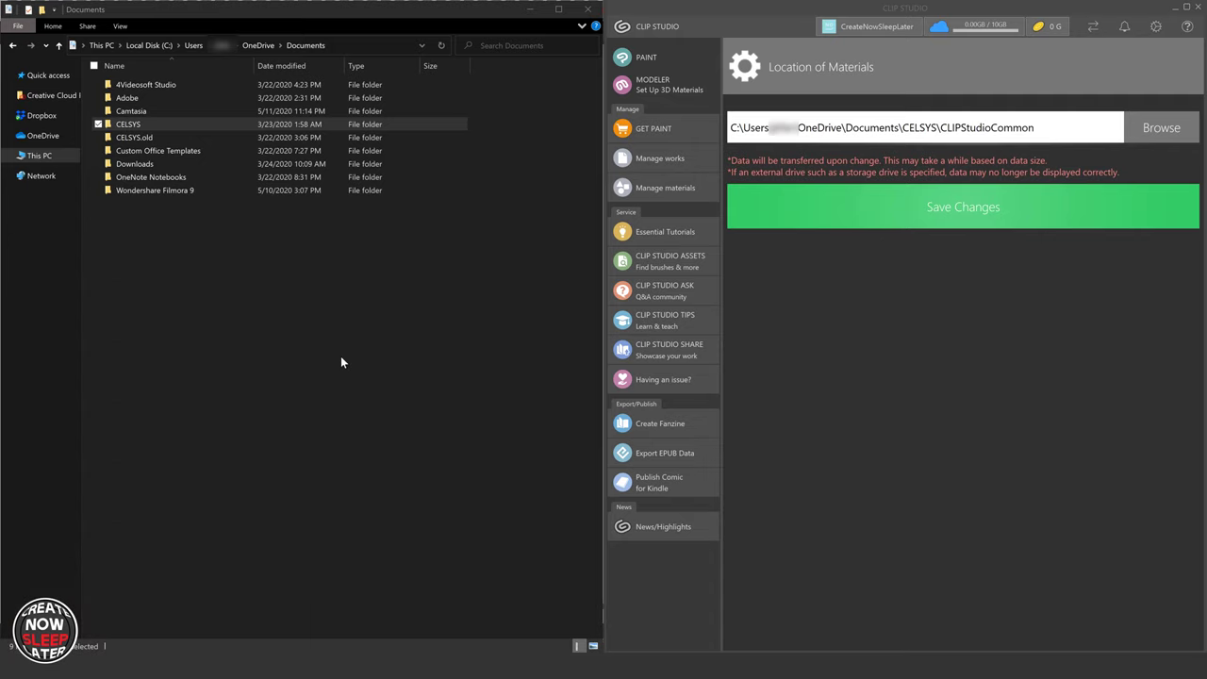